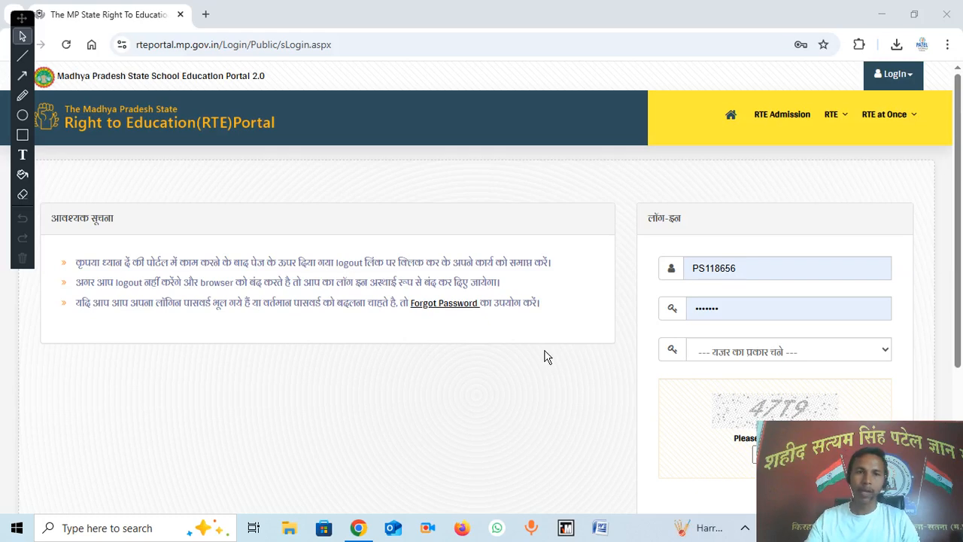
Step: Log in with user type 'अन्य' and the captcha code shown on the page
{"action": "scroll", "coordinate": [689, 297], "scroll_direction": "down", "scroll_amount": 2}
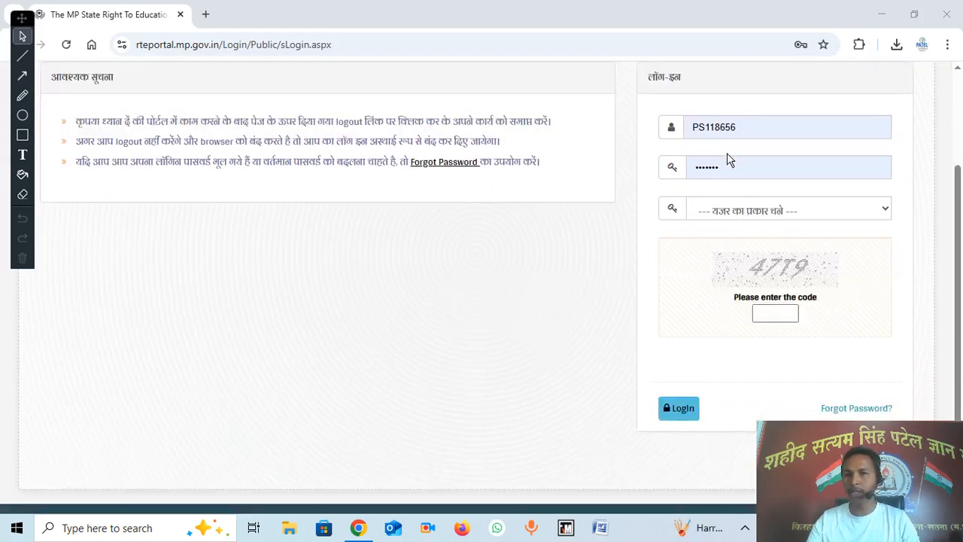
{"action": "left_click", "coordinate": [736, 216]}
{"action": "left_click", "coordinate": [730, 259]}
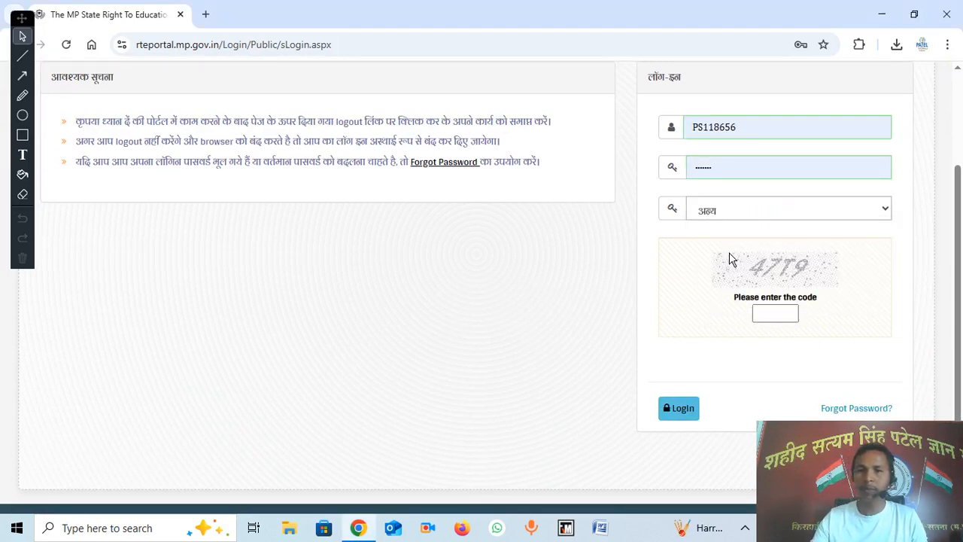
{"action": "left_click", "coordinate": [772, 315]}
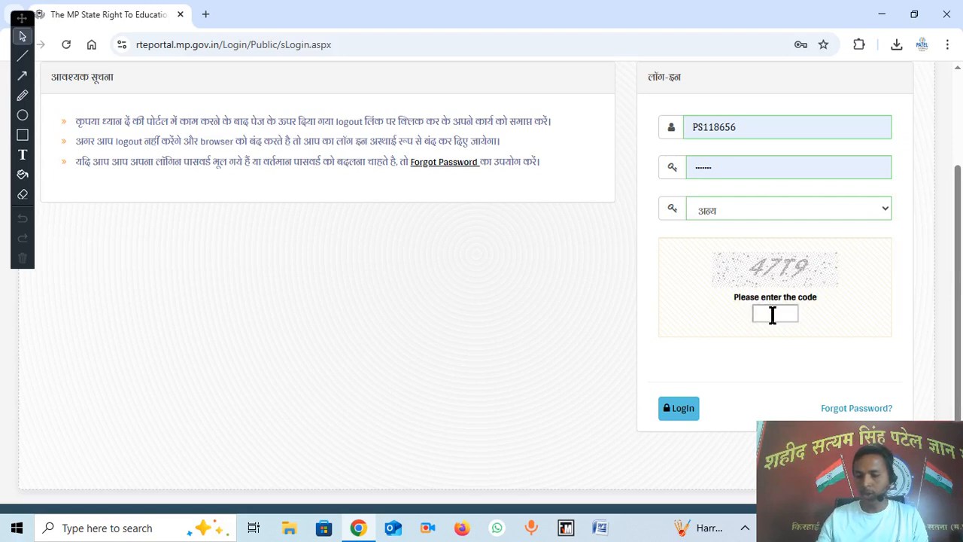
{"action": "type", "text": "4779"}
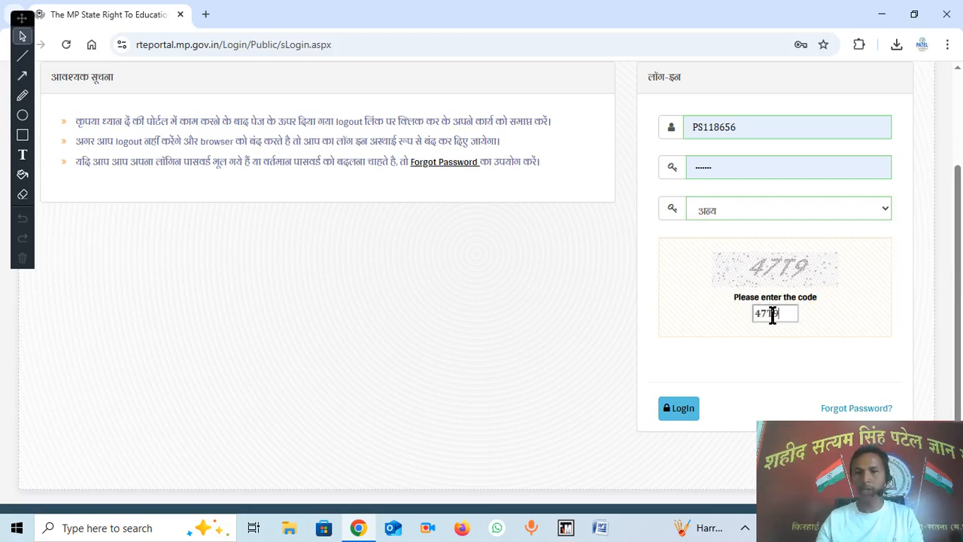
{"action": "left_click", "coordinate": [685, 416]}
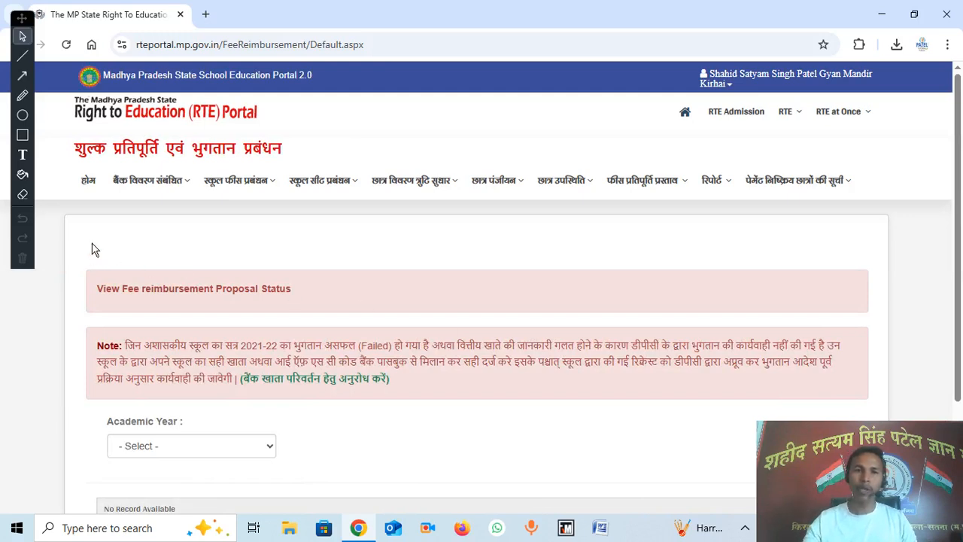
Step: Bring up the 'स्कूल सीट प्रबंधन' dropdown in the top navigation bar
{"action": "left_click", "coordinate": [23, 135]}
{"action": "mouse_move", "coordinate": [281, 159]}
{"action": "left_mouse_down"}
{"action": "mouse_move", "coordinate": [330, 222]}
{"action": "mouse_move", "coordinate": [361, 202]}
{"action": "left_mouse_up"}
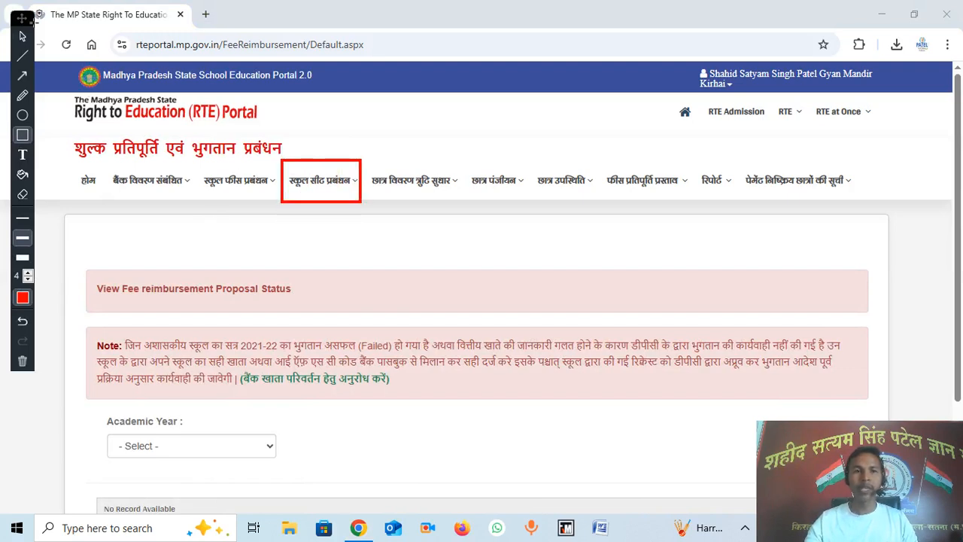
{"action": "left_click", "coordinate": [22, 36]}
{"action": "left_click", "coordinate": [23, 218]}
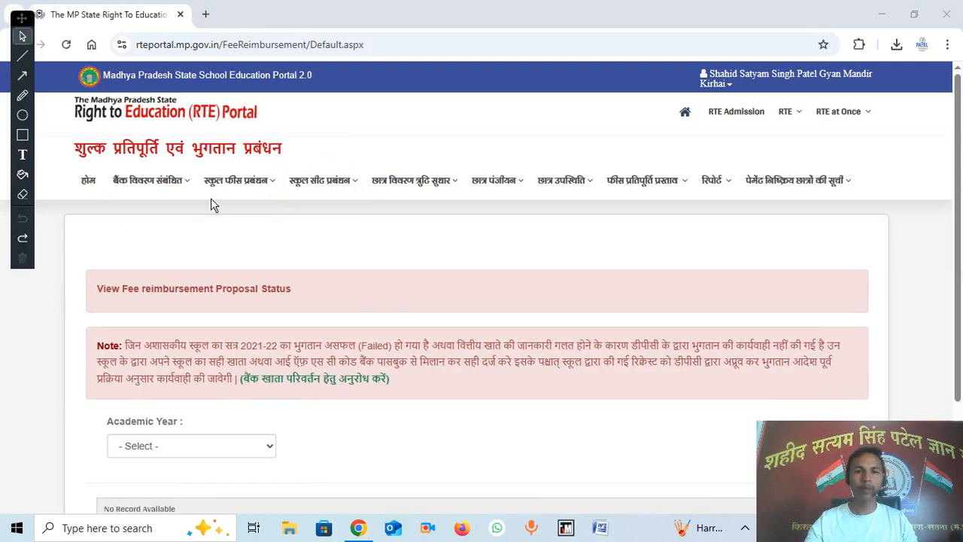
{"action": "mouse_move", "coordinate": [322, 184]}
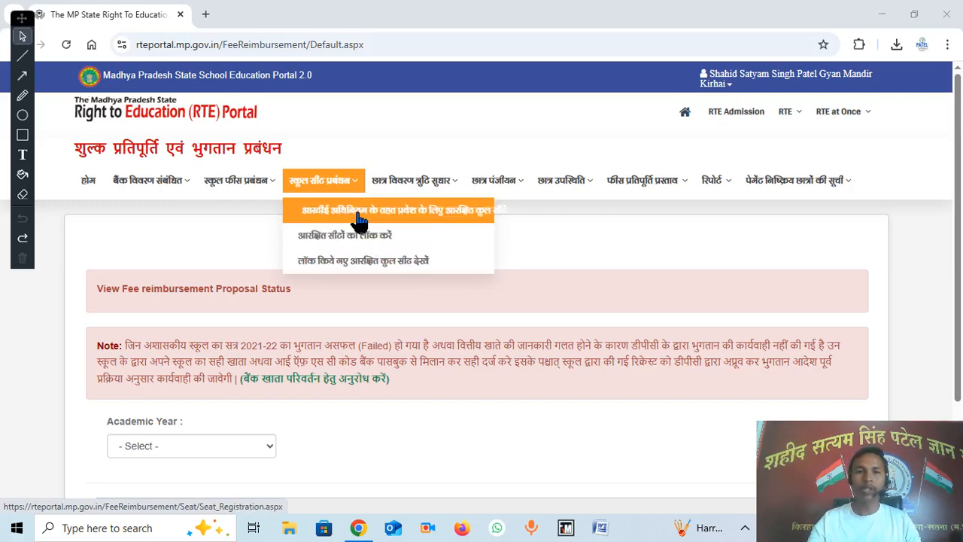
Step: Open Seat Registration and view class-wise reserved seats for academic year 2024-25
{"action": "left_click", "coordinate": [465, 218]}
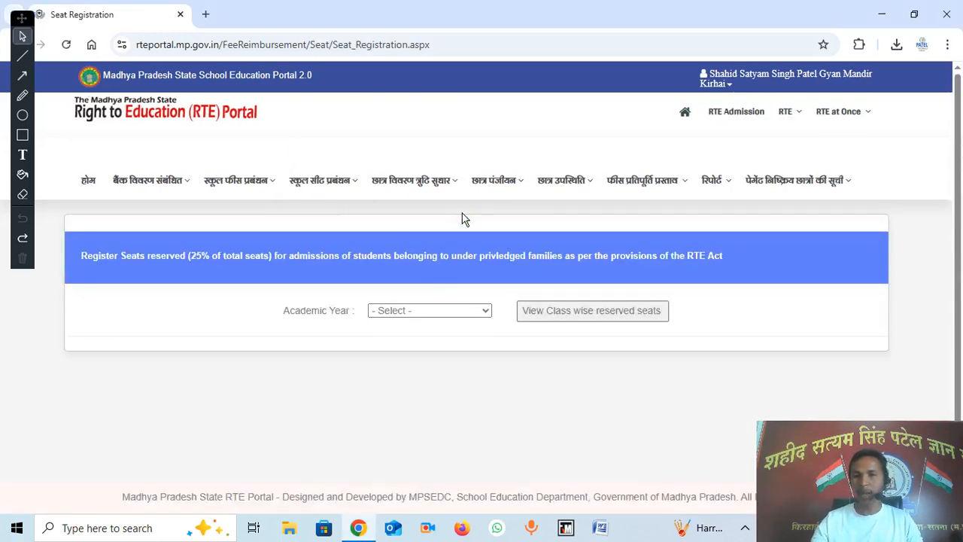
{"action": "left_click", "coordinate": [425, 314]}
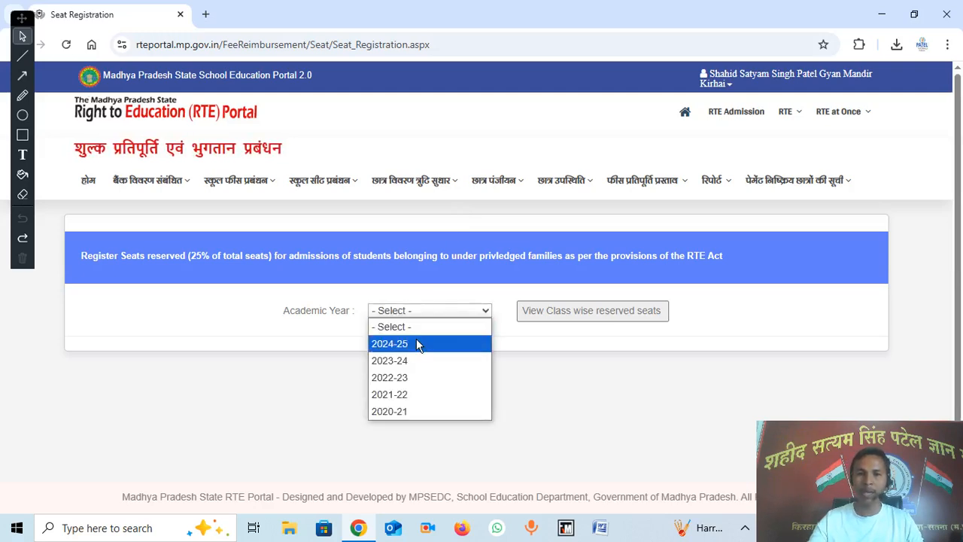
{"action": "left_click", "coordinate": [419, 343]}
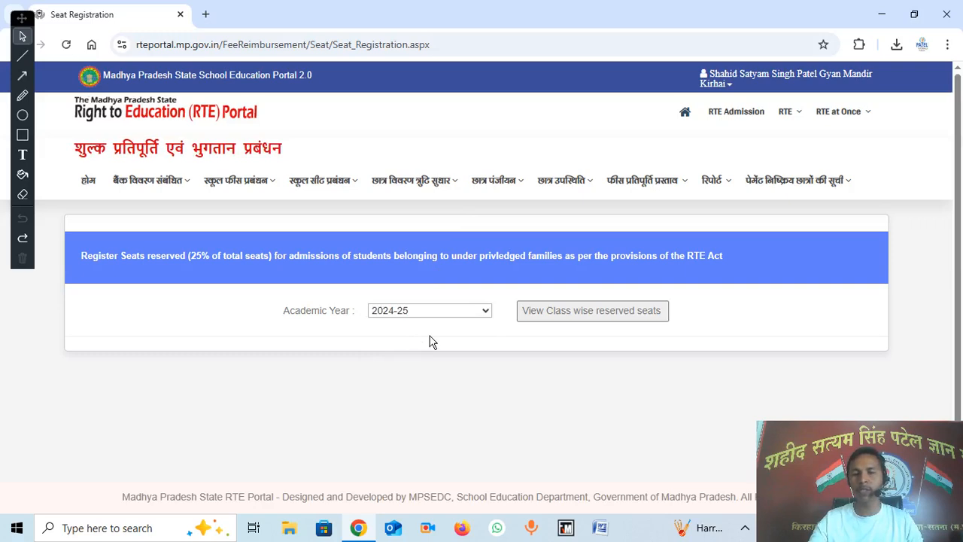
{"action": "left_click", "coordinate": [573, 318]}
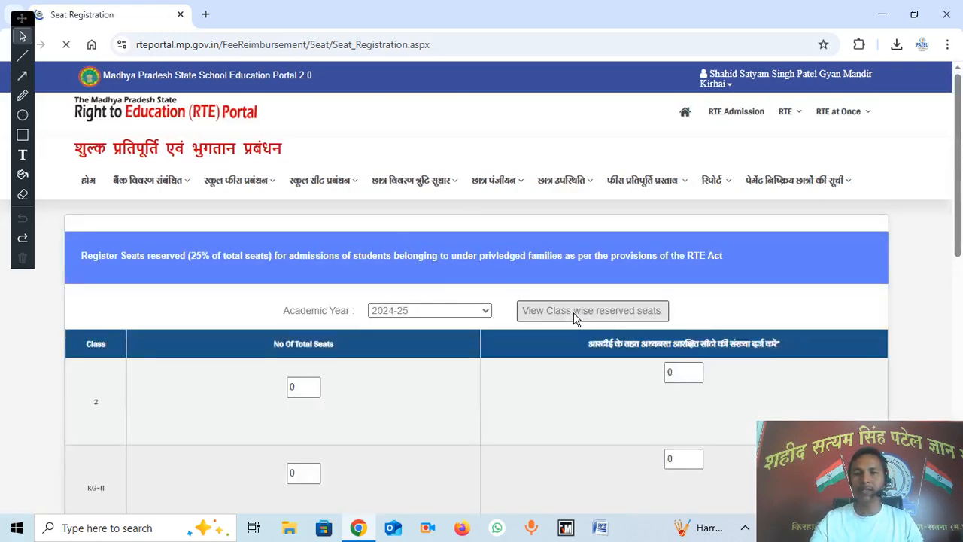
{"action": "scroll", "coordinate": [553, 319], "scroll_direction": "down", "scroll_amount": 2}
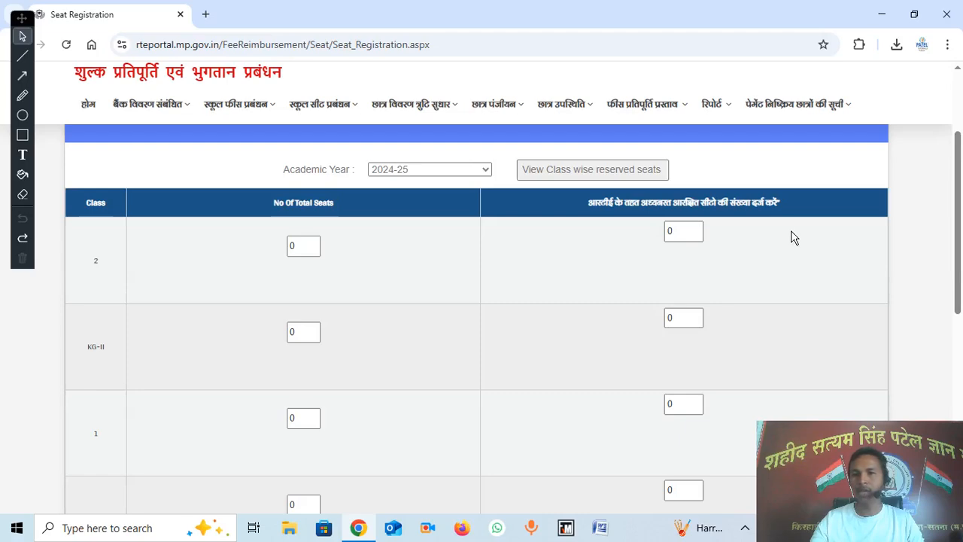
{"action": "scroll", "coordinate": [793, 237], "scroll_direction": "down", "scroll_amount": 6}
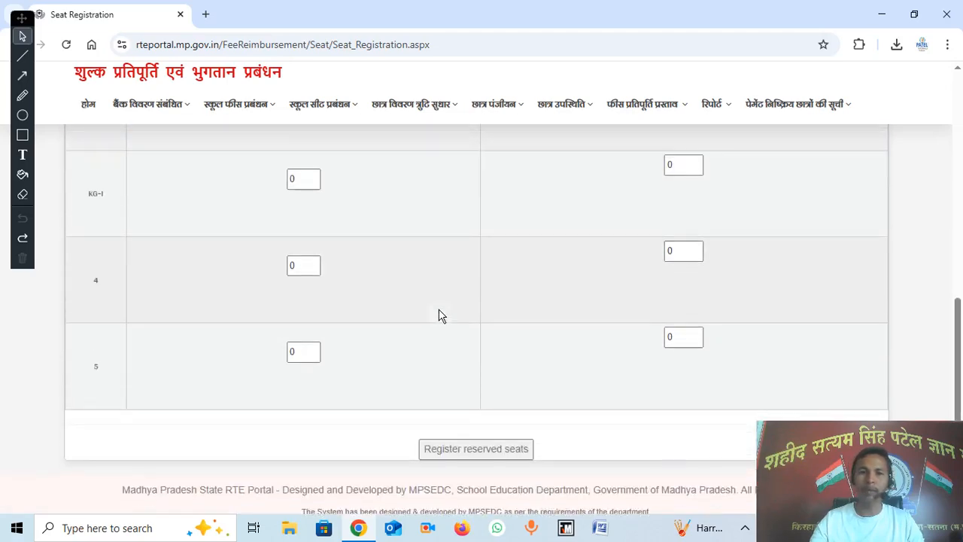
{"action": "scroll", "coordinate": [440, 316], "scroll_direction": "up", "scroll_amount": 6}
Step: Enter 20 total seats and 5 reserved seats for class 2 and KG-II
{"action": "double_click", "coordinate": [305, 390]}
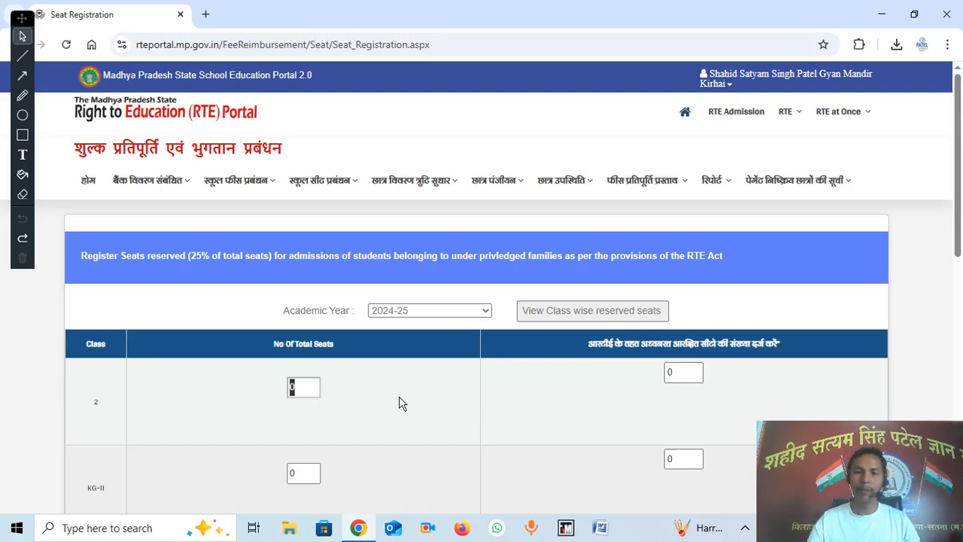
{"action": "type", "text": "20"}
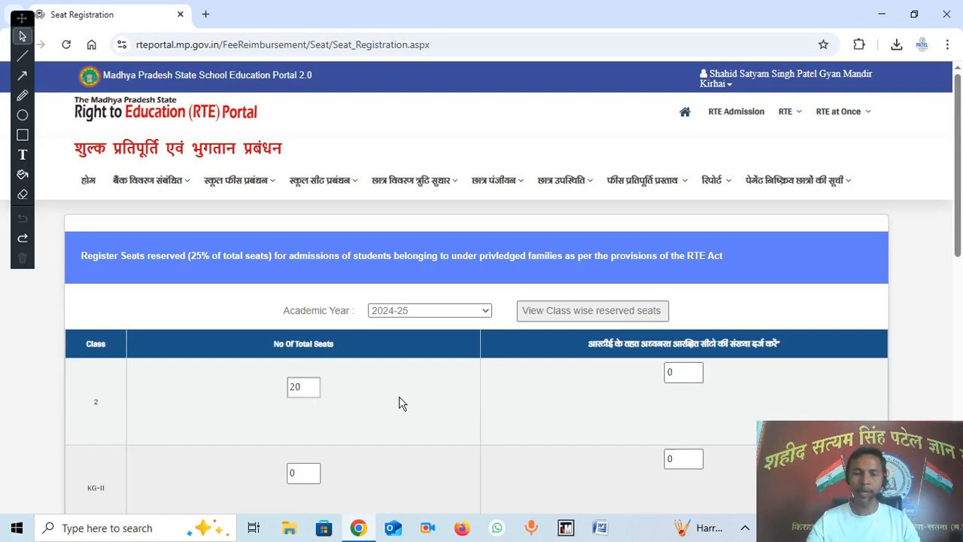
{"action": "left_click", "coordinate": [669, 373]}
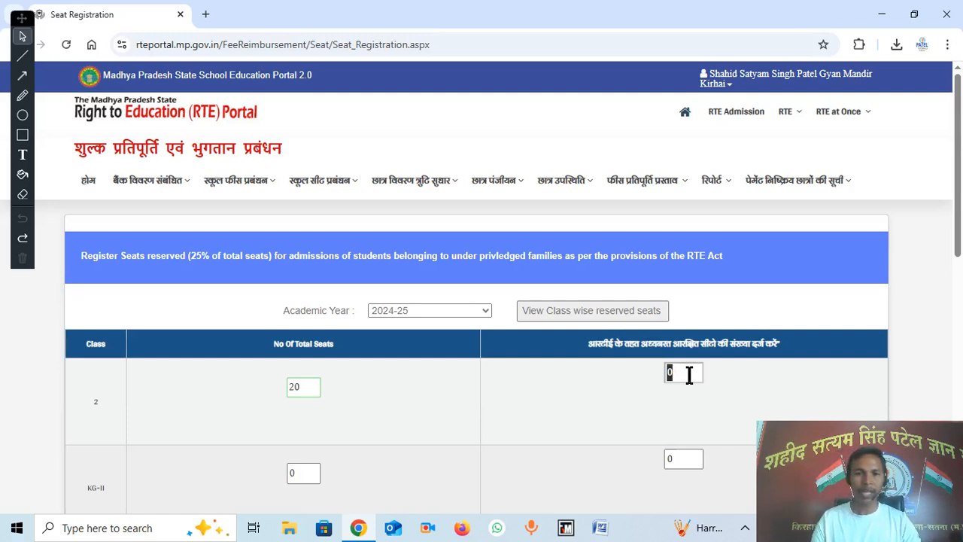
{"action": "type", "text": "5"}
{"action": "scroll", "coordinate": [398, 413], "scroll_direction": "down", "scroll_amount": 1}
{"action": "left_click", "coordinate": [304, 400]}
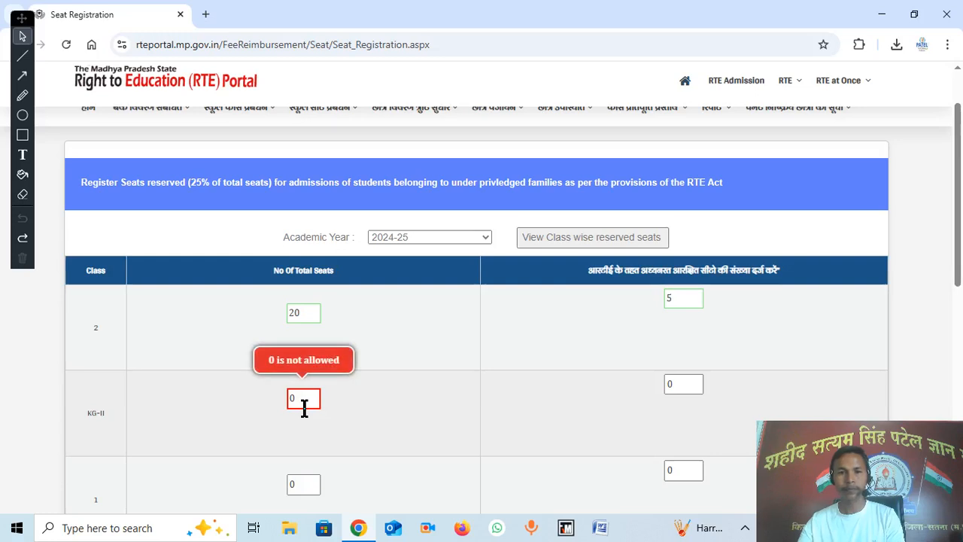
{"action": "double_click", "coordinate": [304, 405]}
{"action": "type", "text": "20"}
{"action": "left_click", "coordinate": [677, 384]}
{"action": "type", "text": "5"}
Step: Enter 20 total seats and 5 reserved seats for class 1, class 3 and KG-I
{"action": "scroll", "coordinate": [676, 385], "scroll_direction": "down", "scroll_amount": 3}
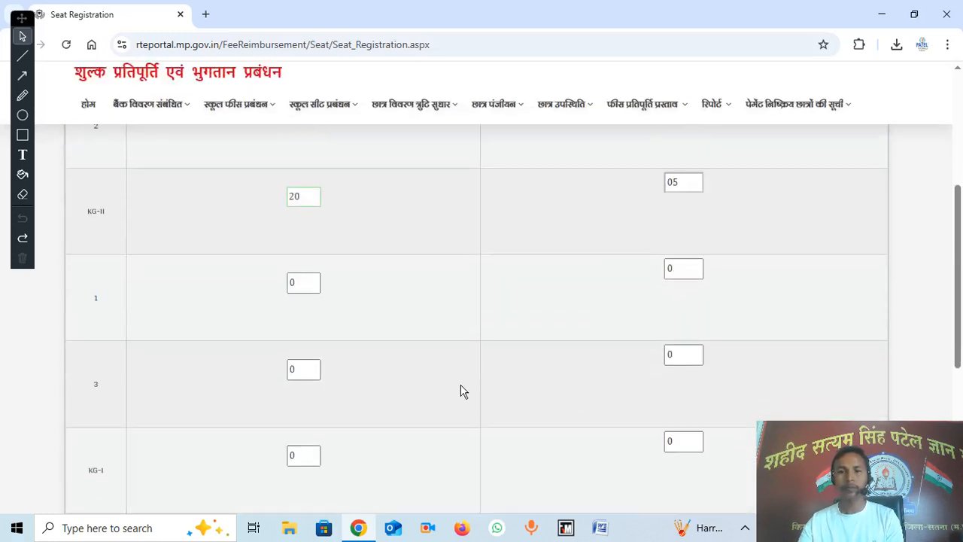
{"action": "left_click", "coordinate": [316, 281]}
{"action": "key", "text": "BackSpace"}
{"action": "type", "text": "20"}
{"action": "left_click", "coordinate": [689, 265]}
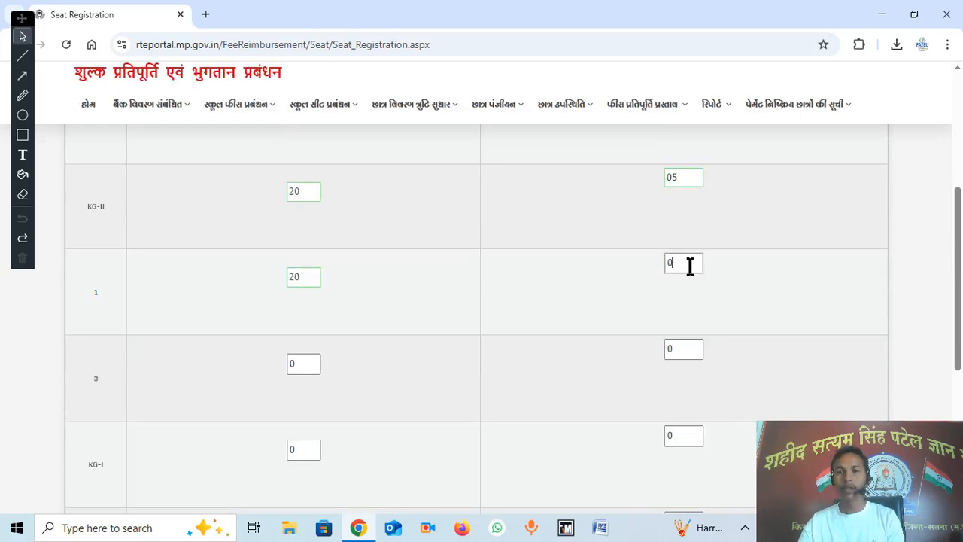
{"action": "type", "text": "5"}
{"action": "left_click", "coordinate": [305, 363]}
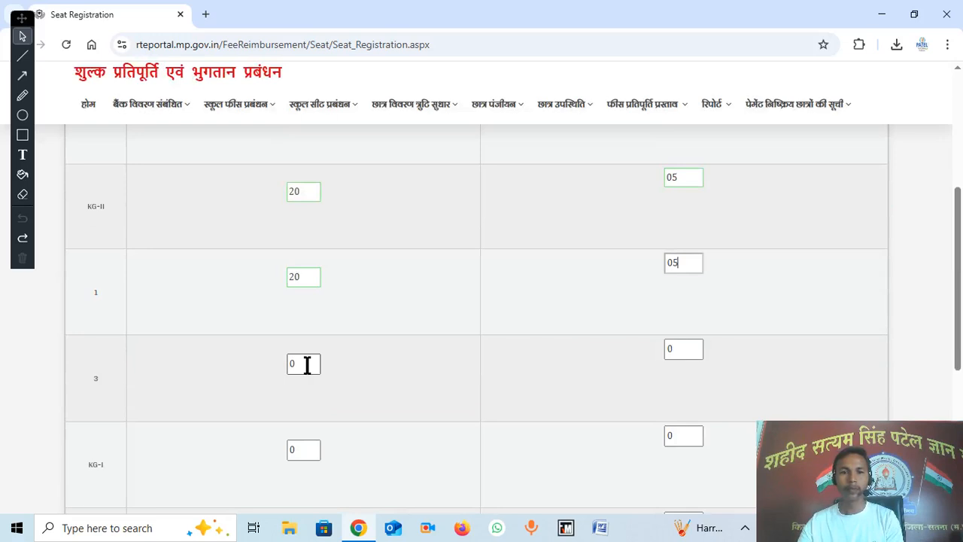
{"action": "type", "text": "20"}
{"action": "left_click", "coordinate": [679, 345]}
{"action": "type", "text": "5"}
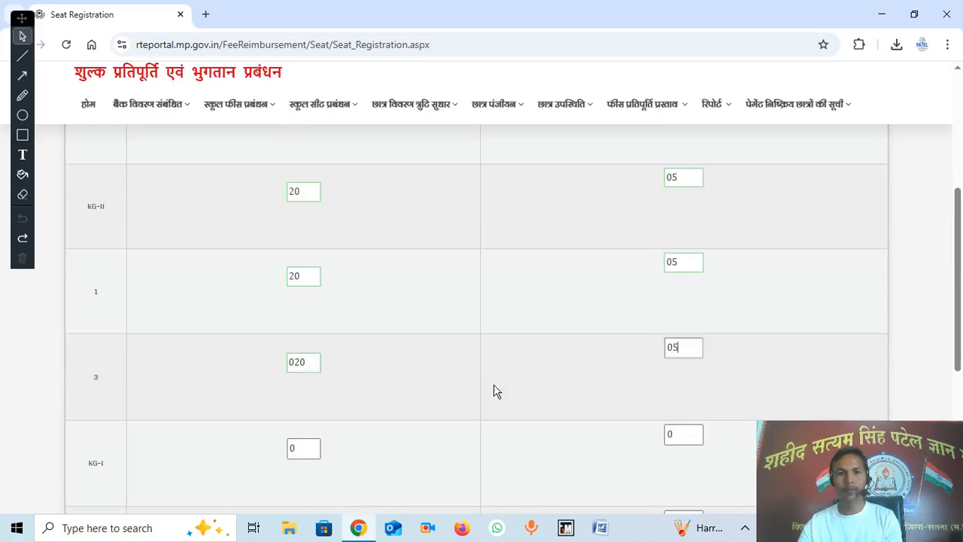
{"action": "left_click", "coordinate": [305, 447]}
{"action": "type", "text": "20"}
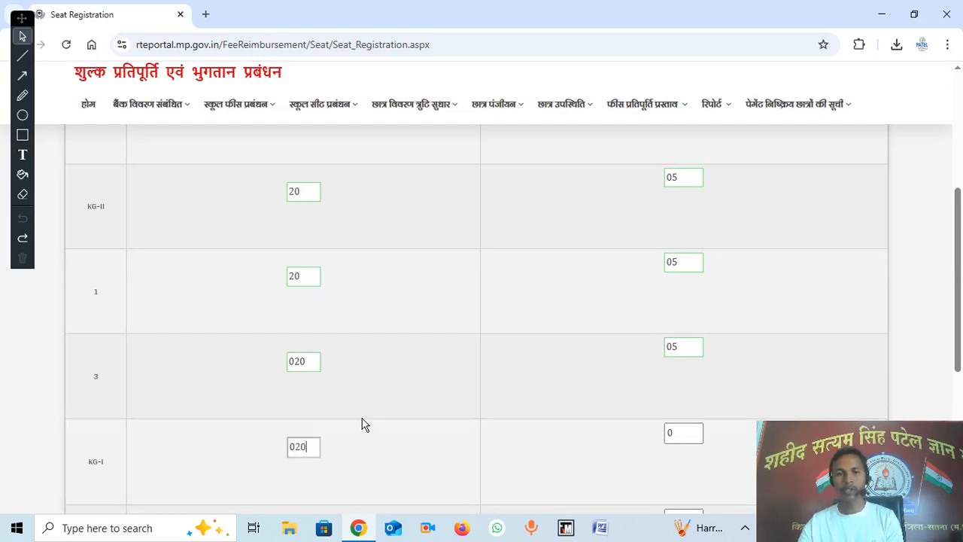
{"action": "scroll", "coordinate": [456, 392], "scroll_direction": "down", "scroll_amount": 2}
{"action": "left_click", "coordinate": [684, 292]}
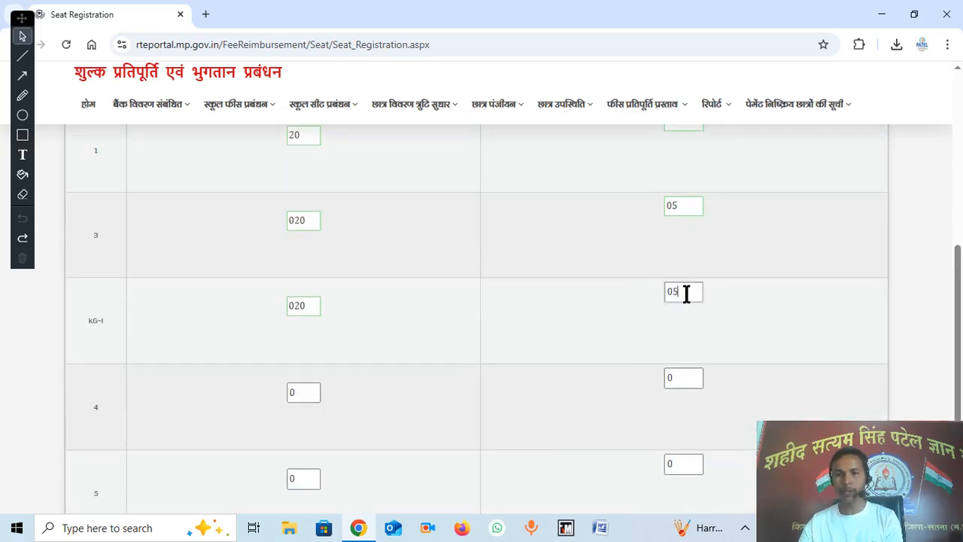
Step: Enter 20 total seats and 5 reserved seats for classes 4 and 5
{"action": "left_click", "coordinate": [314, 400]}
{"action": "type", "text": "20"}
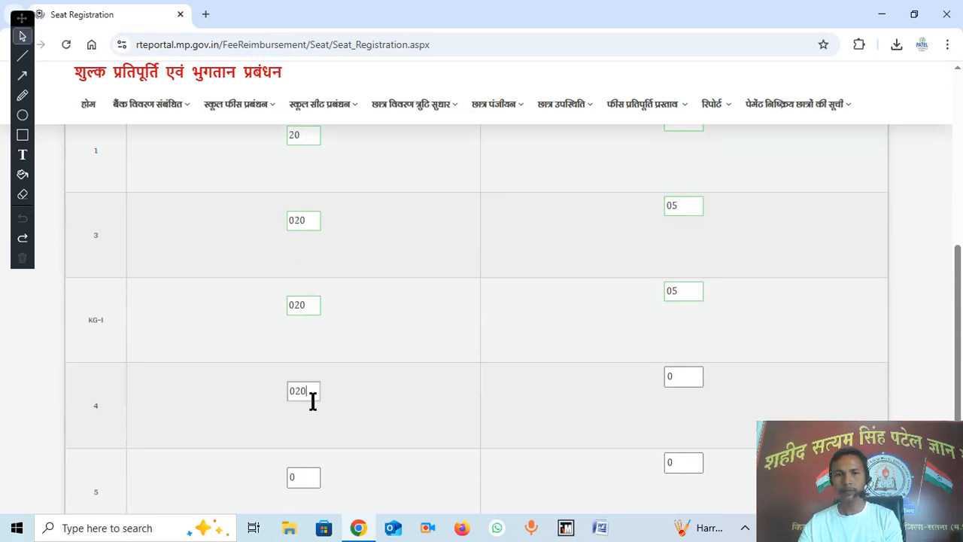
{"action": "left_click", "coordinate": [686, 377]}
{"action": "type", "text": "2"}
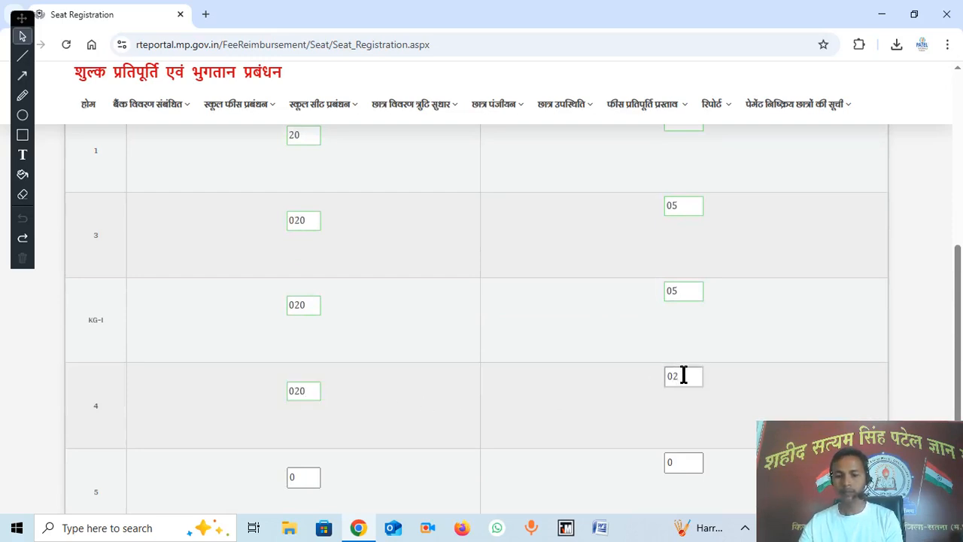
{"action": "type", "text": "5"}
{"action": "scroll", "coordinate": [526, 384], "scroll_direction": "down", "scroll_amount": 2}
{"action": "left_click", "coordinate": [311, 339]}
{"action": "type", "text": "20"}
{"action": "left_click", "coordinate": [669, 319]}
{"action": "type", "text": "5"}
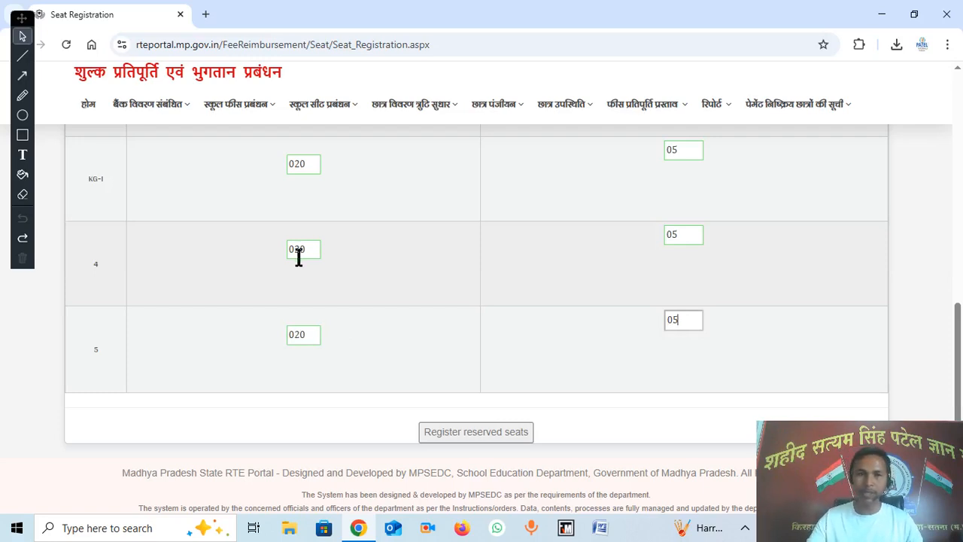
{"action": "scroll", "coordinate": [299, 254], "scroll_direction": "up", "scroll_amount": 10}
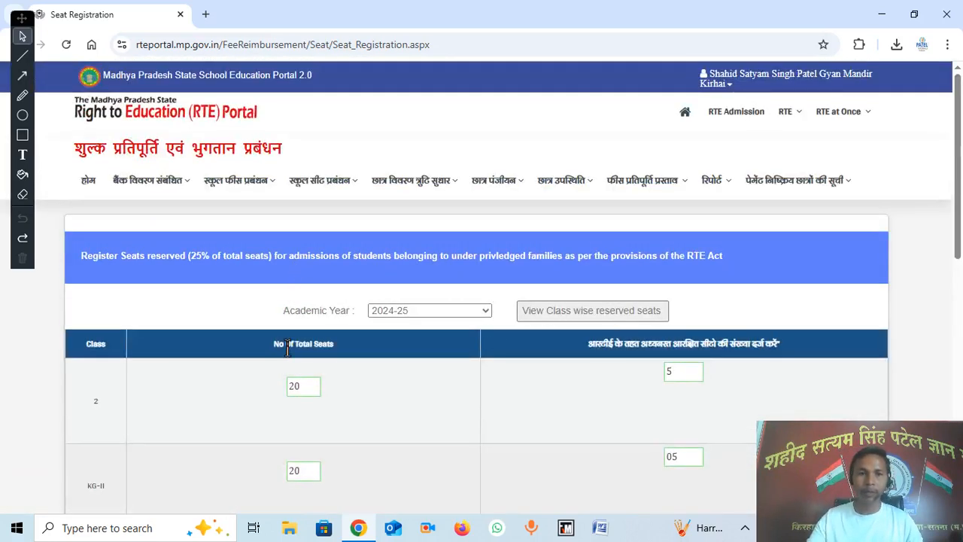
Step: Submit the 2024-25 seat counts with Register reserved seats until Success appears
{"action": "scroll", "coordinate": [322, 359], "scroll_direction": "down", "scroll_amount": 1}
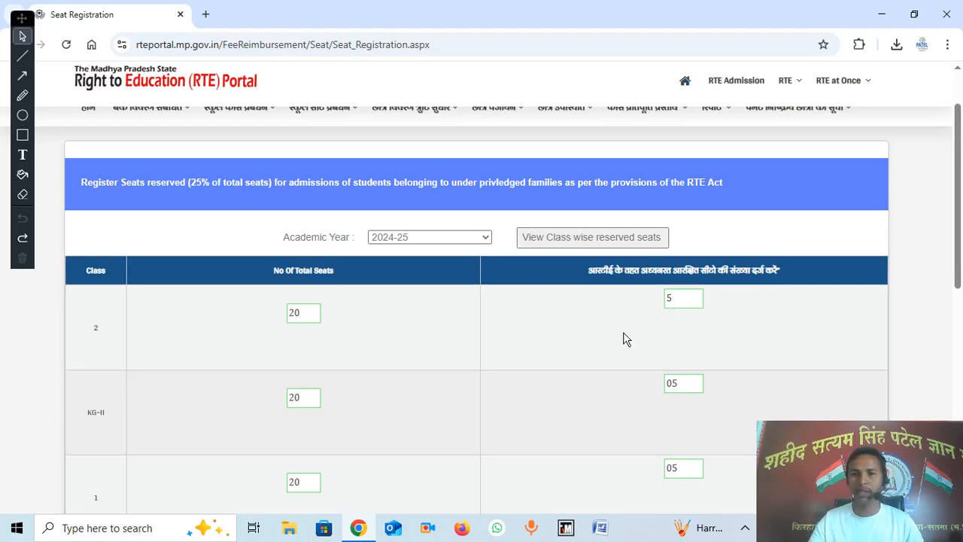
{"action": "scroll", "coordinate": [623, 340], "scroll_direction": "down", "scroll_amount": 8}
{"action": "left_click", "coordinate": [462, 405]}
{"action": "left_click", "coordinate": [462, 406]}
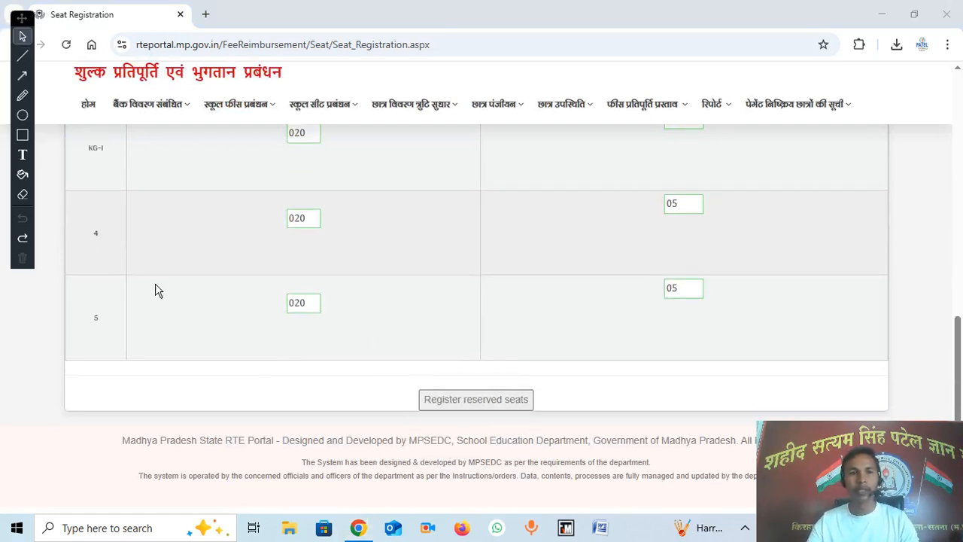
{"action": "left_click", "coordinate": [469, 406]}
{"action": "left_click", "coordinate": [470, 406]}
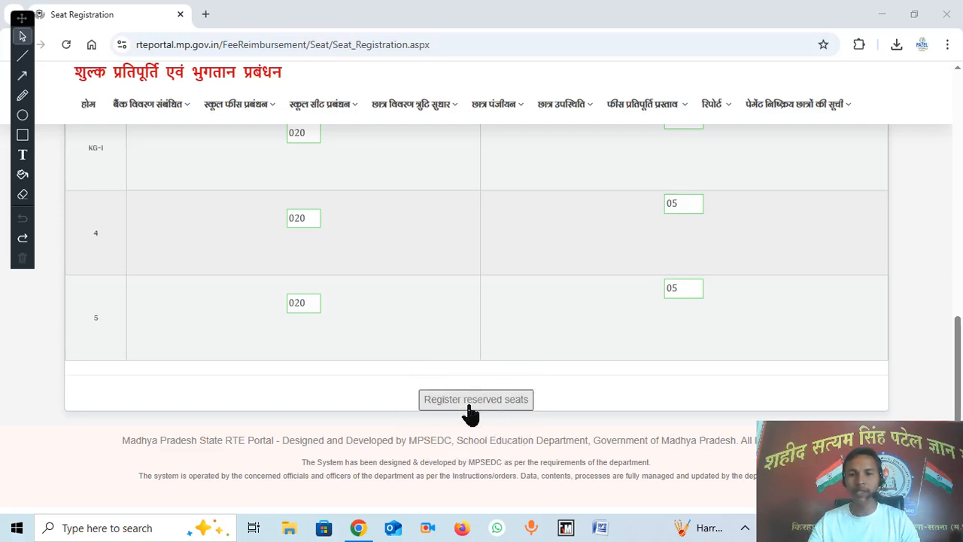
{"action": "left_click", "coordinate": [470, 410]}
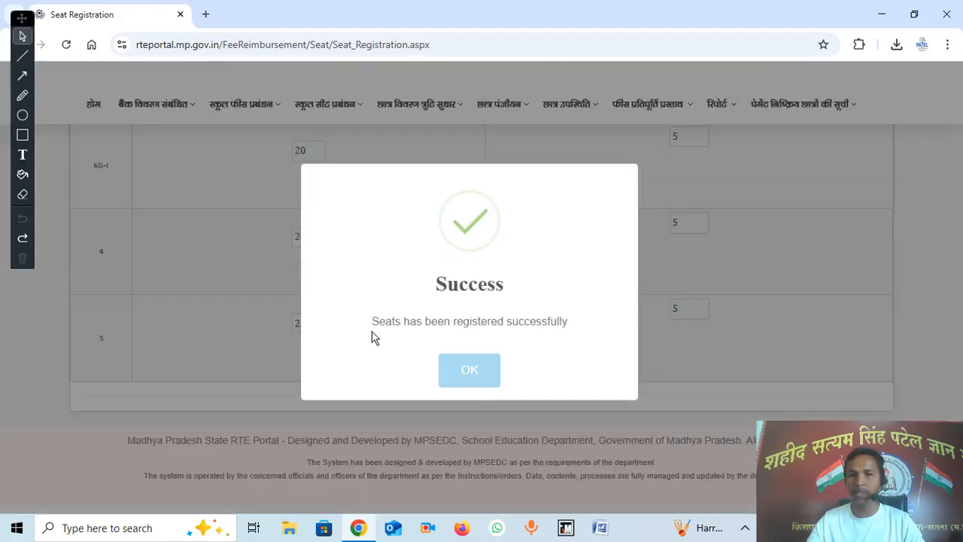
Step: Dismiss the success message, then load 2024-25 details on the lock reserved seats page
{"action": "left_click", "coordinate": [470, 376]}
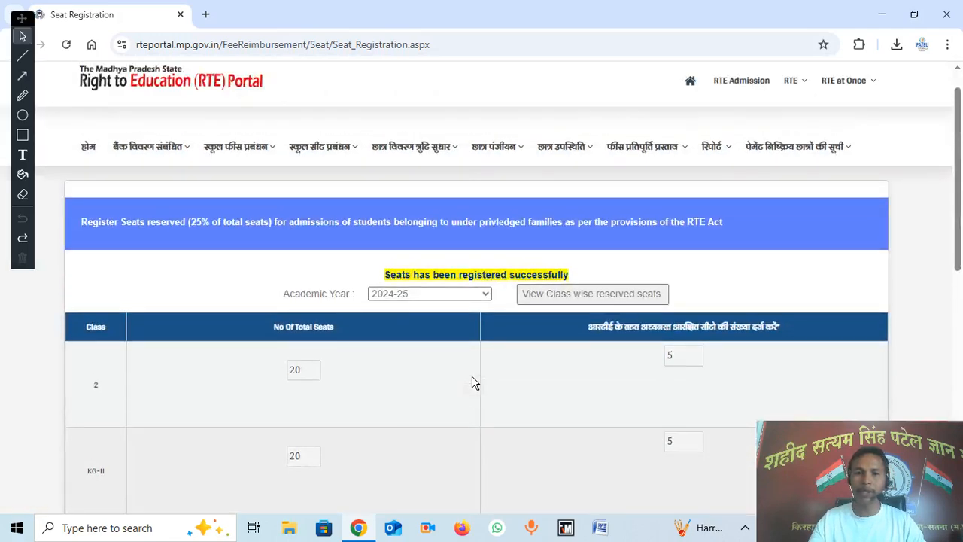
{"action": "mouse_move", "coordinate": [351, 158]}
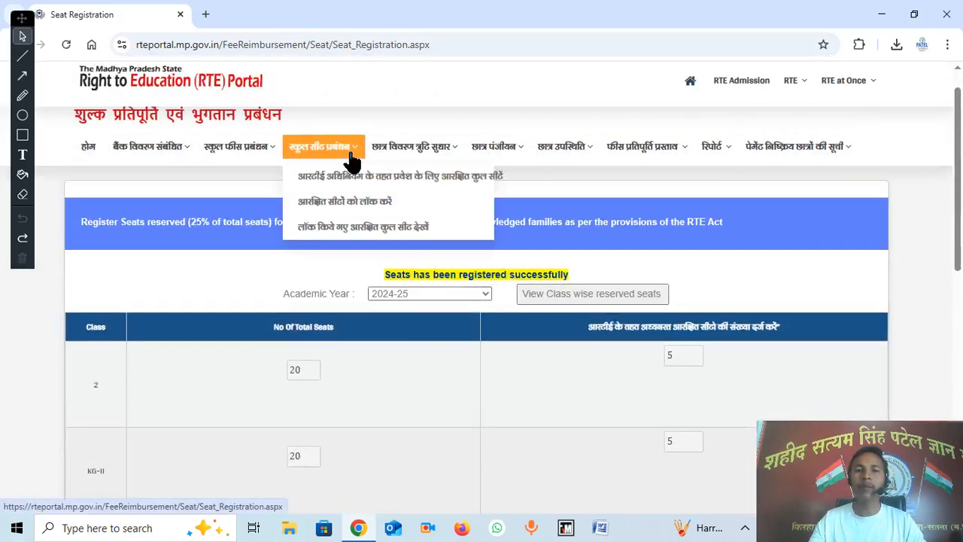
{"action": "left_click", "coordinate": [345, 209]}
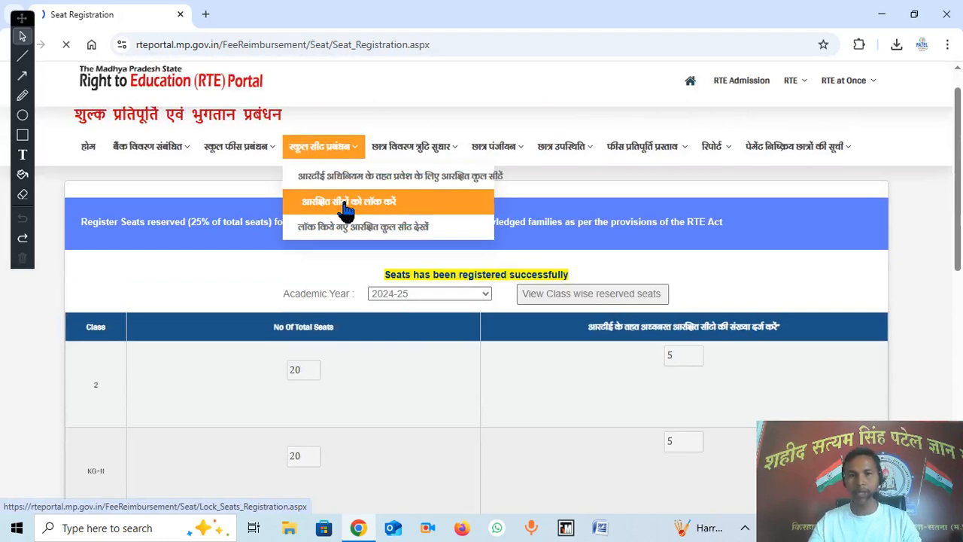
{"action": "left_click", "coordinate": [429, 312]}
{"action": "left_click", "coordinate": [439, 344]}
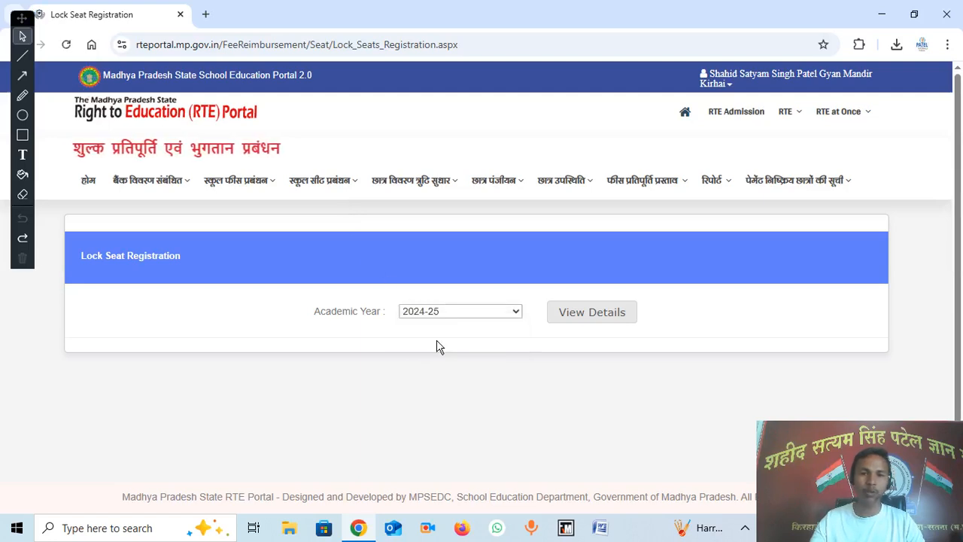
{"action": "left_click", "coordinate": [586, 320]}
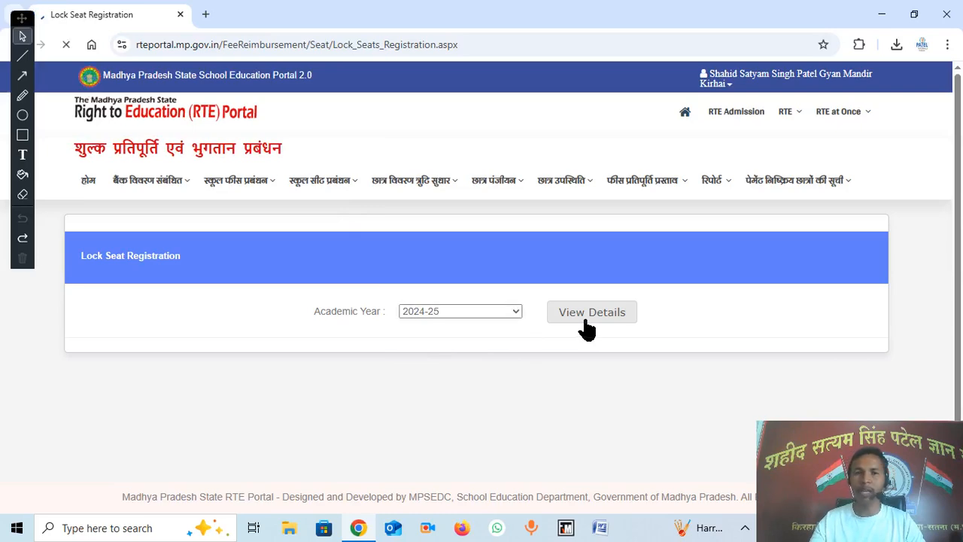
Step: Request locking of the 2024-25 seat details with Lock Details
{"action": "scroll", "coordinate": [587, 321], "scroll_direction": "down", "scroll_amount": 1}
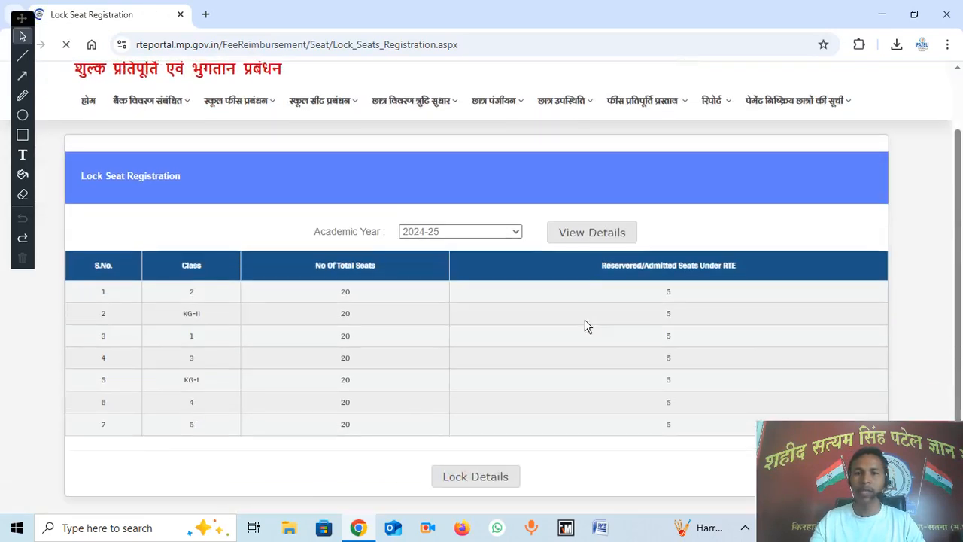
{"action": "scroll", "coordinate": [587, 325], "scroll_direction": "down", "scroll_amount": 1}
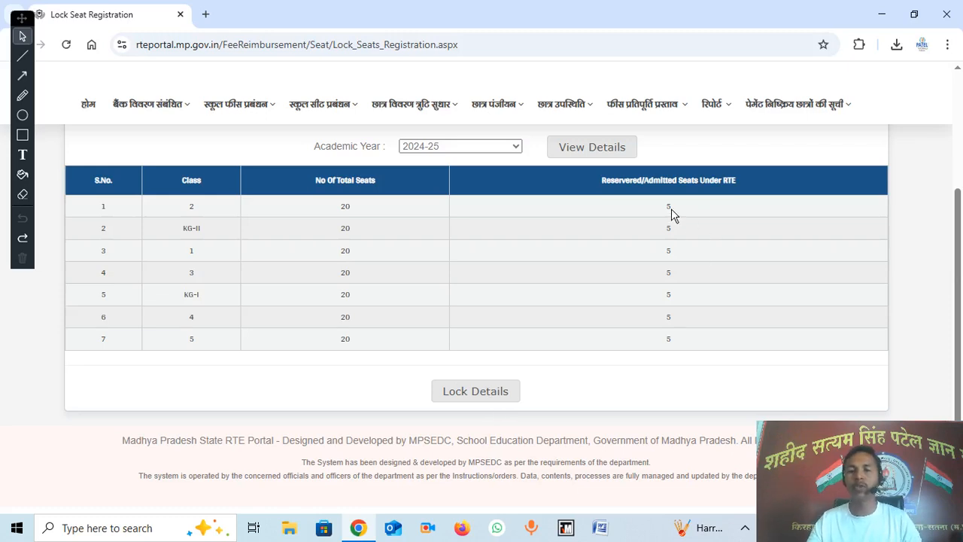
{"action": "left_click", "coordinate": [472, 394]}
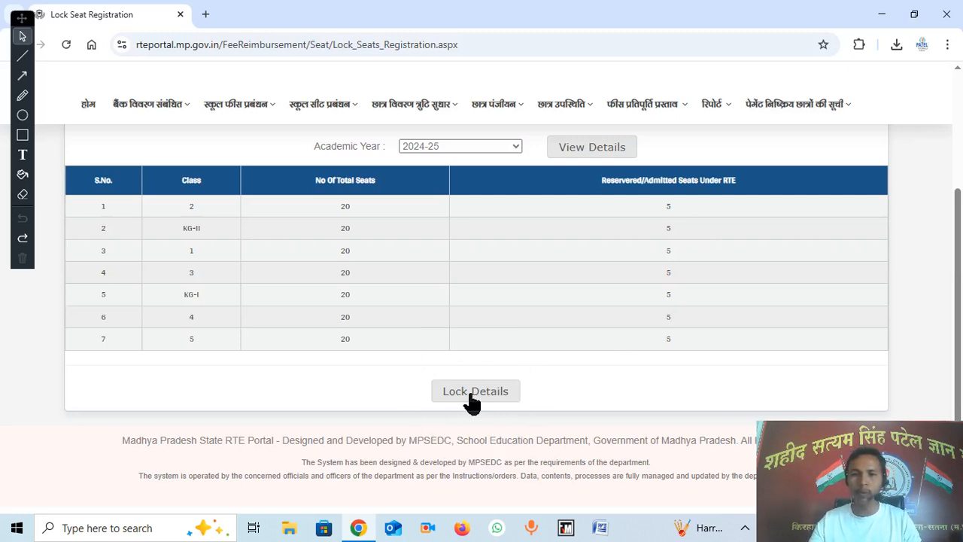
{"action": "left_click", "coordinate": [470, 393]}
{"action": "left_click", "coordinate": [470, 393]}
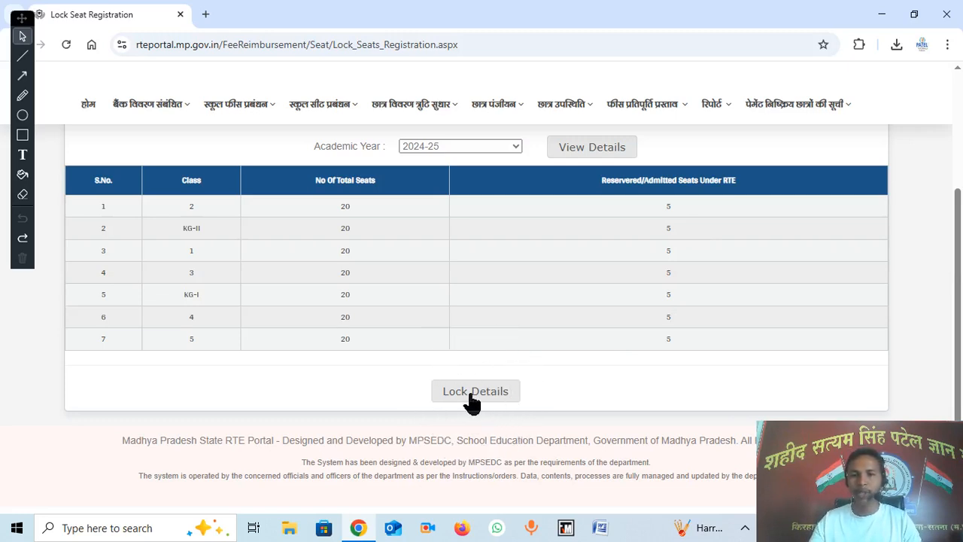
{"action": "left_click", "coordinate": [474, 401]}
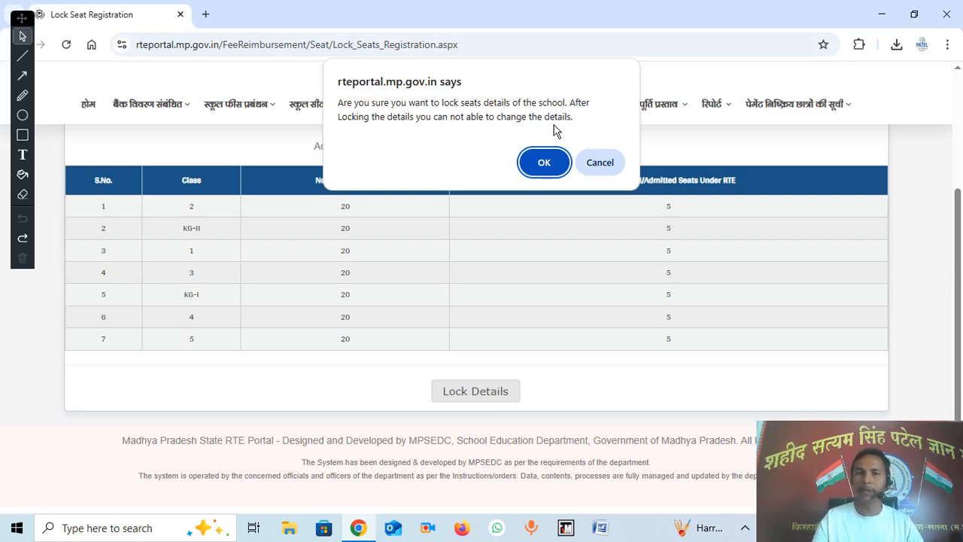
Step: Confirm the lock prompt and dismiss the lock success message
{"action": "left_click", "coordinate": [545, 164]}
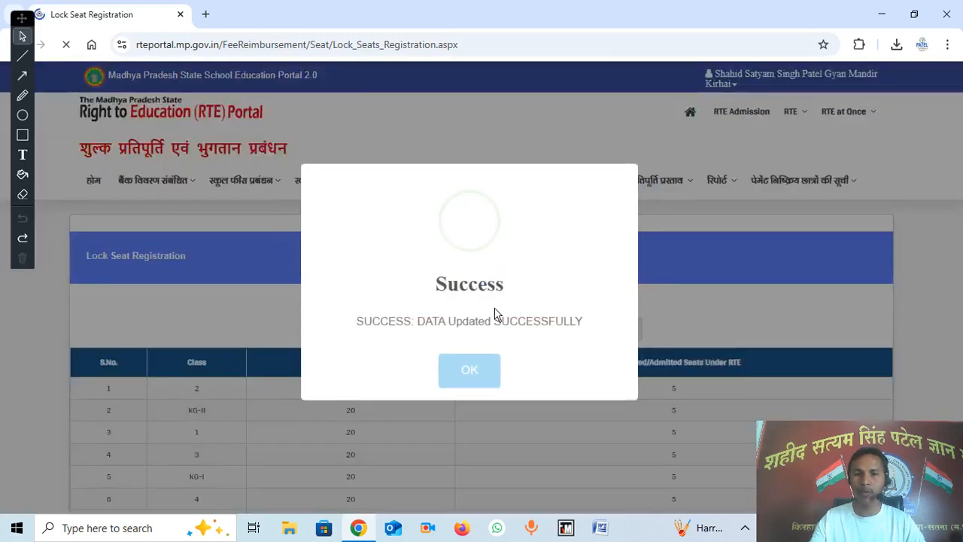
{"action": "left_click", "coordinate": [474, 371]}
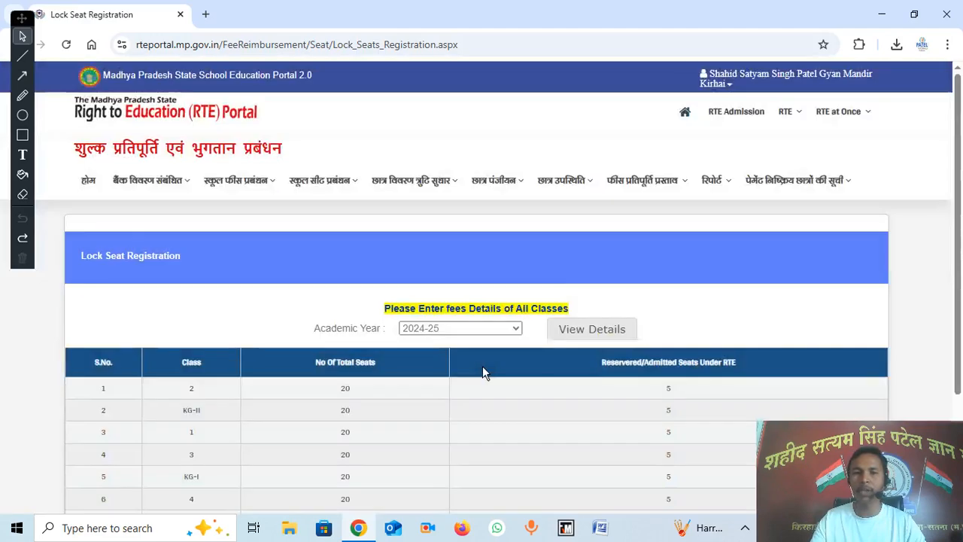
{"action": "mouse_move", "coordinate": [342, 197]}
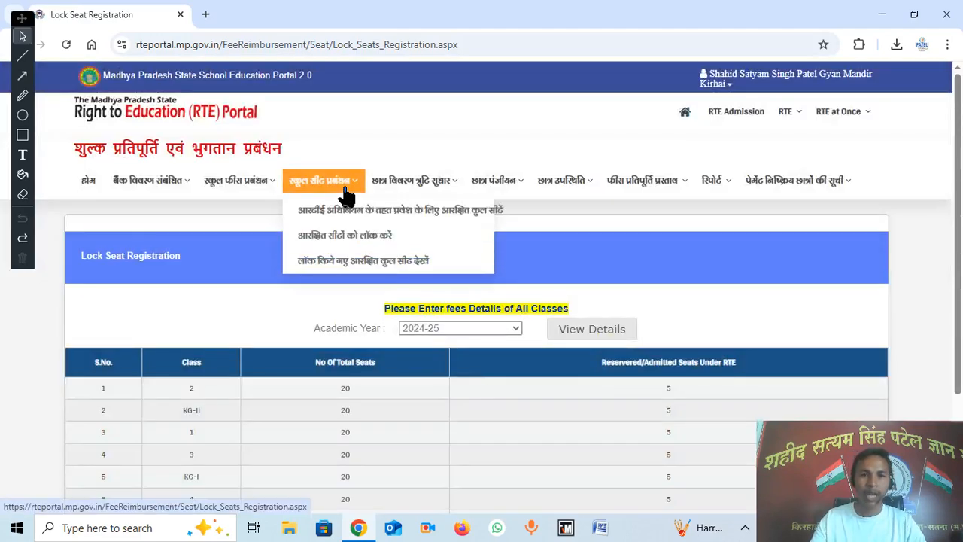
Step: View locked reserved seats for 2024-25, showing Lock Status YES for all seven classes
{"action": "left_click", "coordinate": [415, 271]}
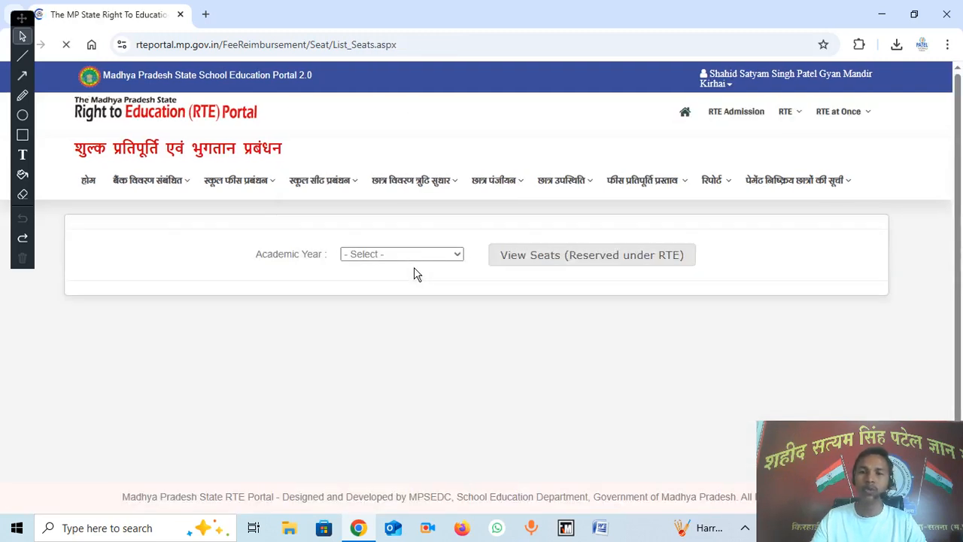
{"action": "left_click", "coordinate": [408, 258]}
{"action": "left_click", "coordinate": [411, 286]}
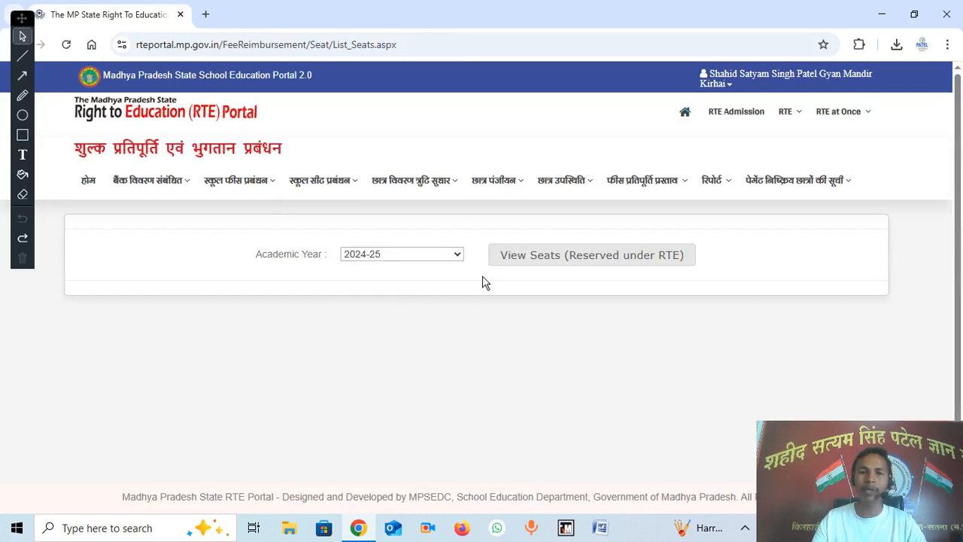
{"action": "left_click", "coordinate": [549, 260]}
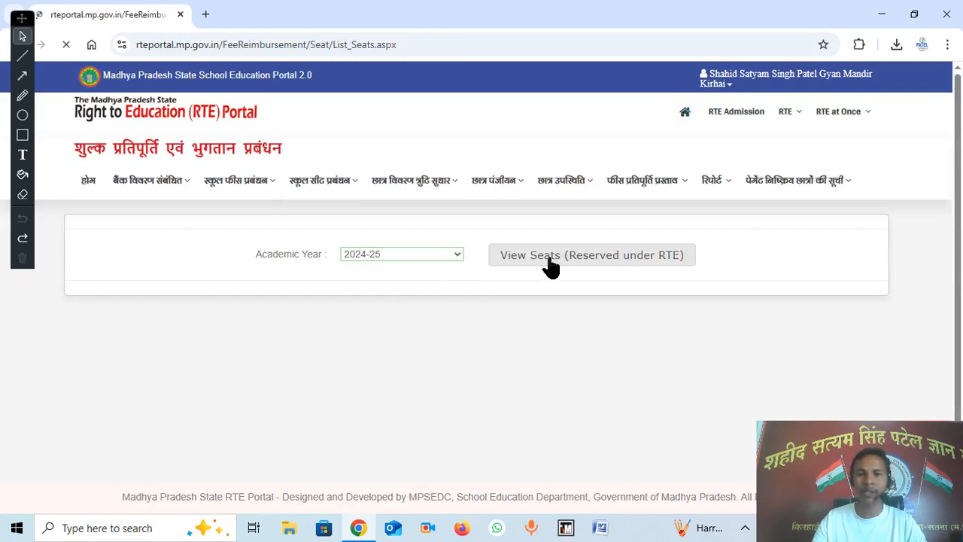
{"action": "scroll", "coordinate": [493, 286], "scroll_direction": "down", "scroll_amount": 1}
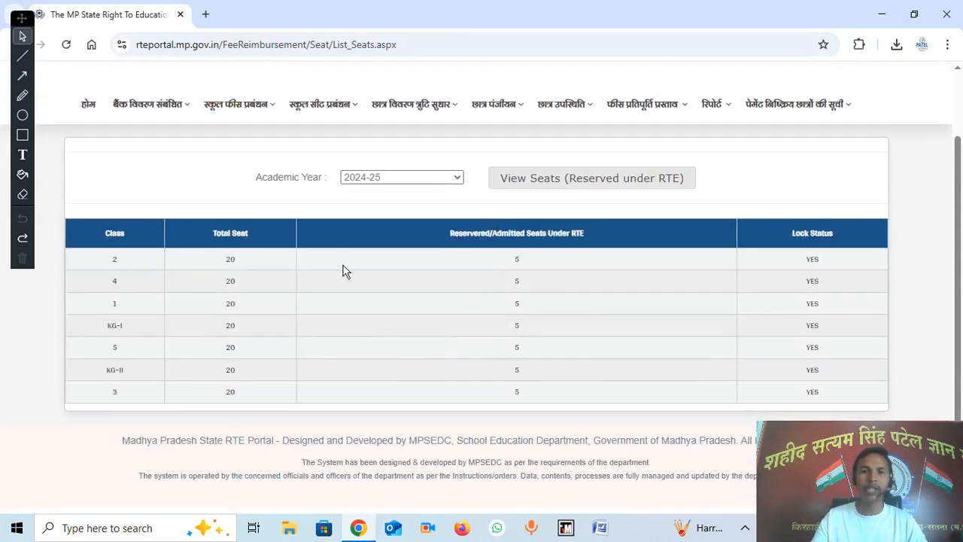
{"action": "scroll", "coordinate": [344, 273], "scroll_direction": "up", "scroll_amount": 1}
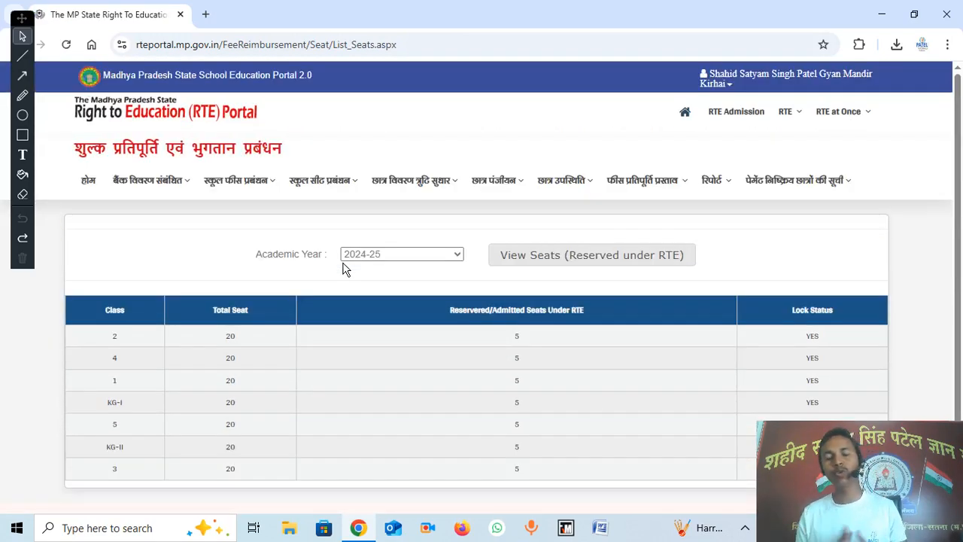